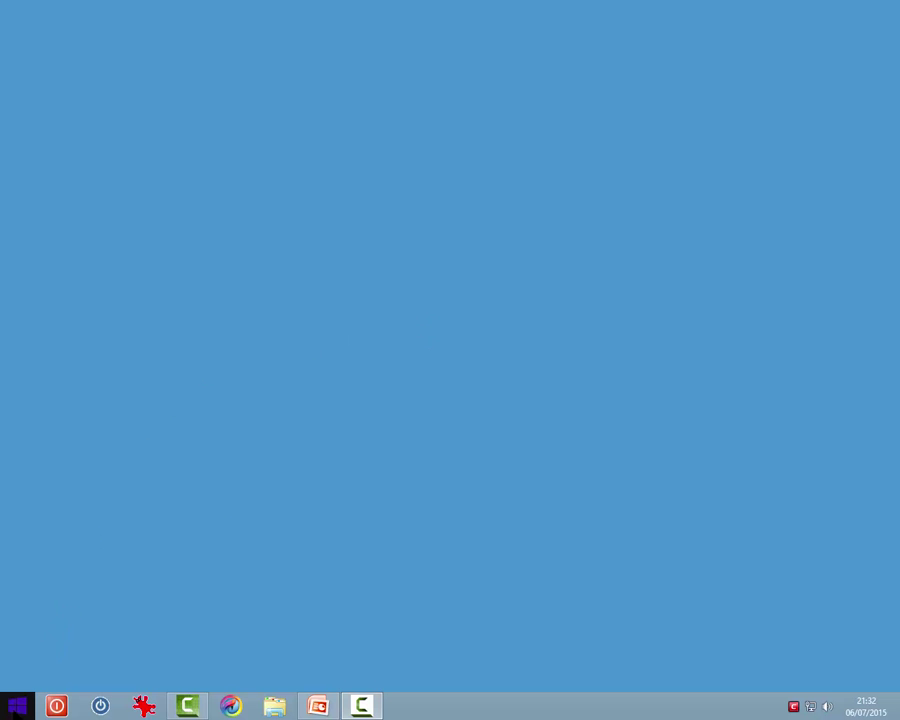
# Locate the Pannello di controllo entry in the Start button's shortcuts, in Impostazioni and in Impostazioni PC, and return to the desktop.
pyautogui.rightClick(16, 706)
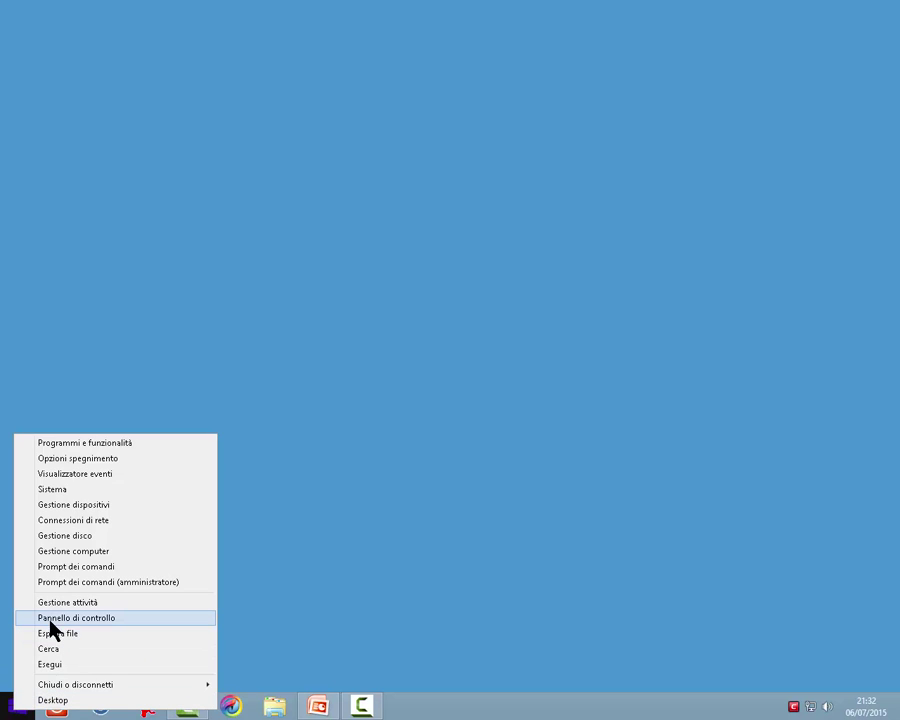
pyautogui.click(468, 629)
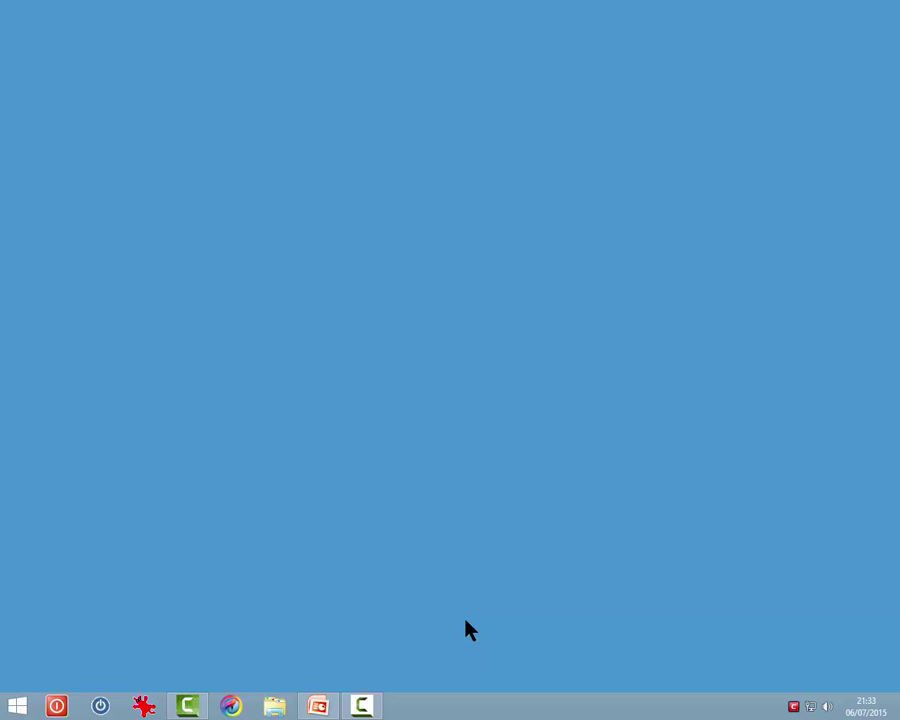
pyautogui.press('super+c')
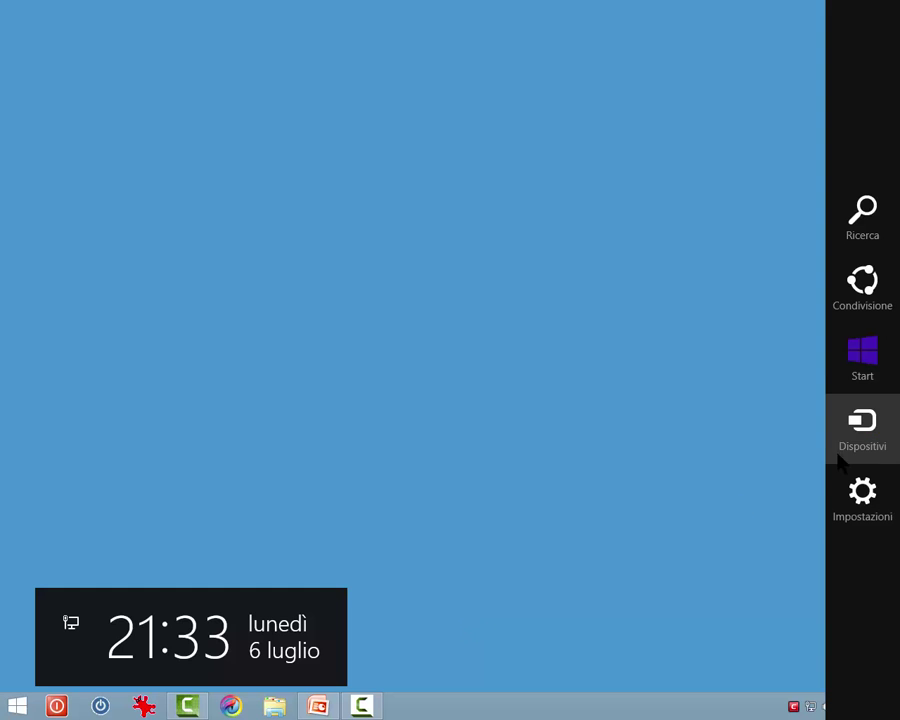
pyautogui.click(863, 503)
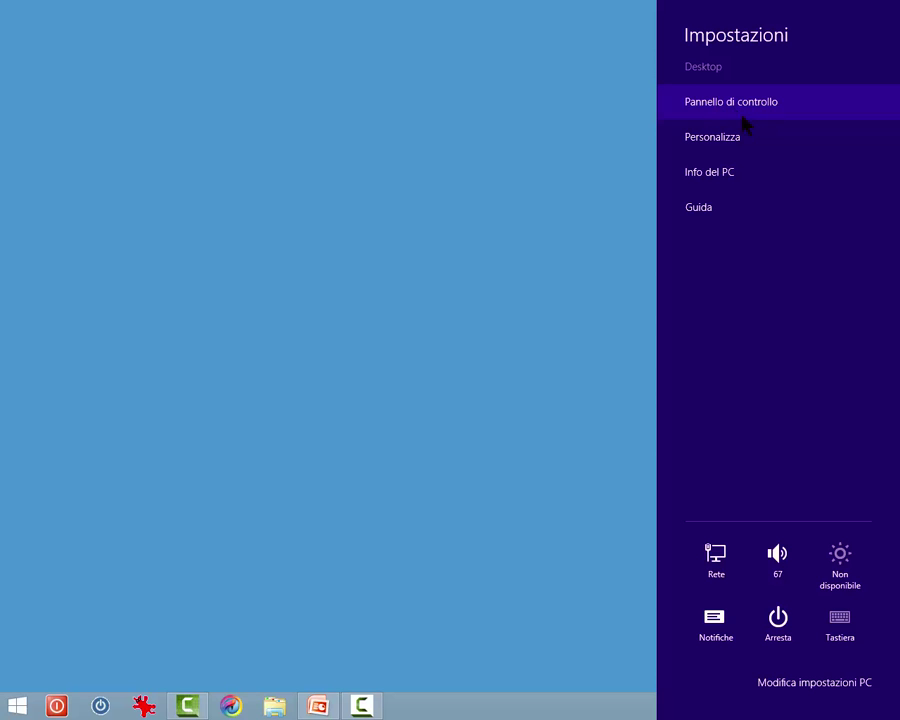
pyautogui.click(788, 688)
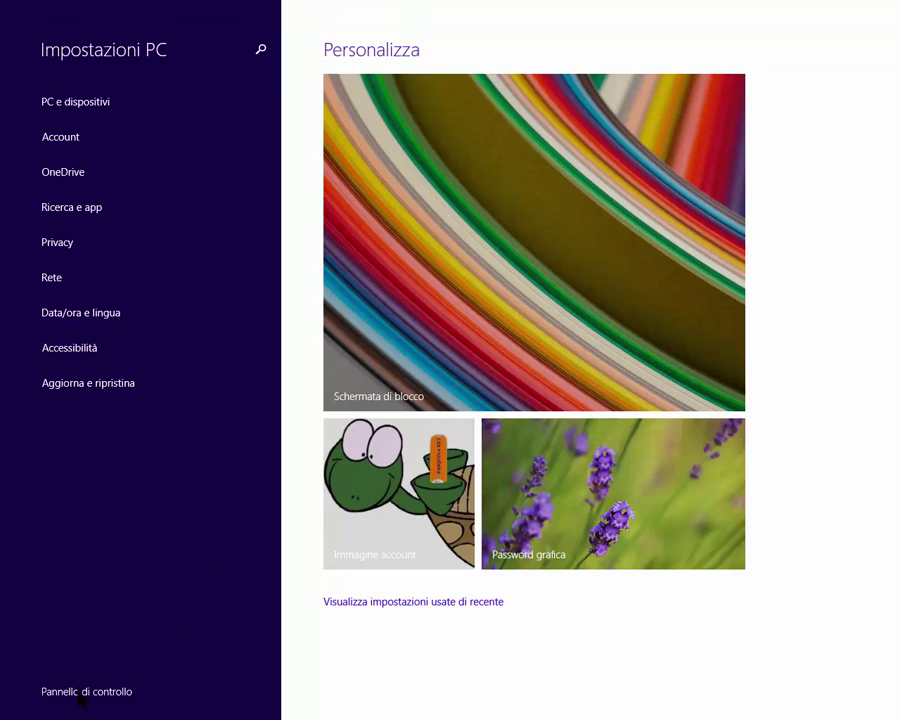
pyautogui.click(10, 10)
pyautogui.moveTo(10, 705)
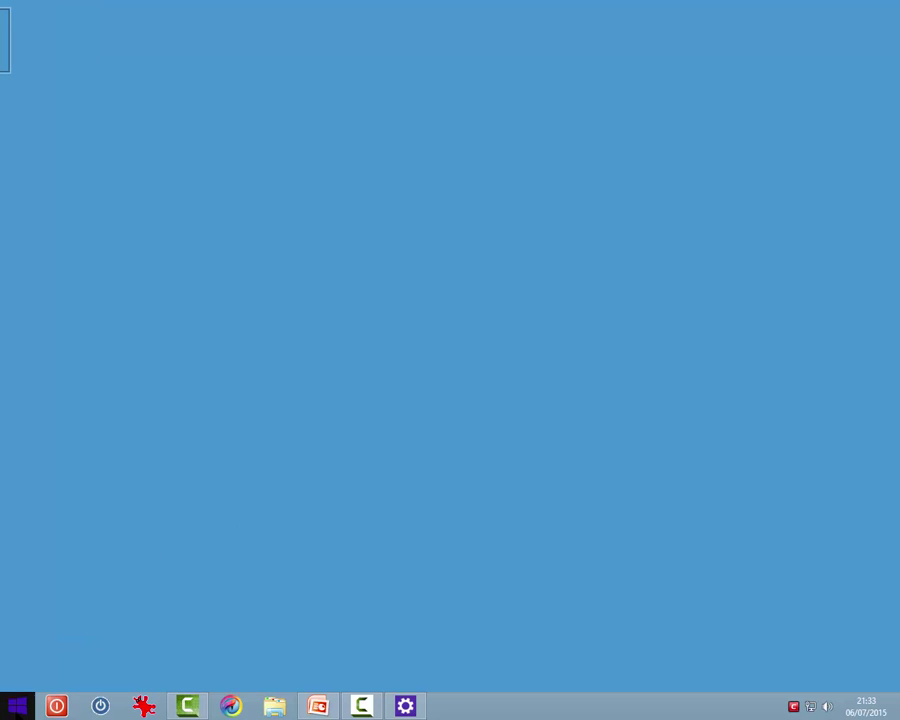
# Pin Pannello di controllo from the Sistema Windows group of the full app list to the Start screen.
pyautogui.press('super')
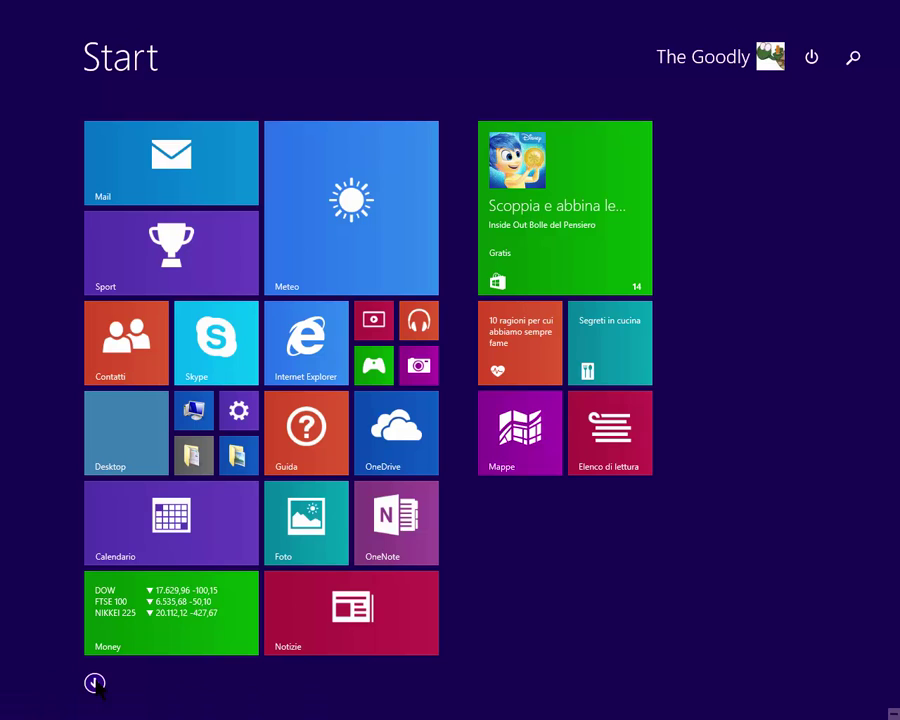
pyautogui.click(95, 684)
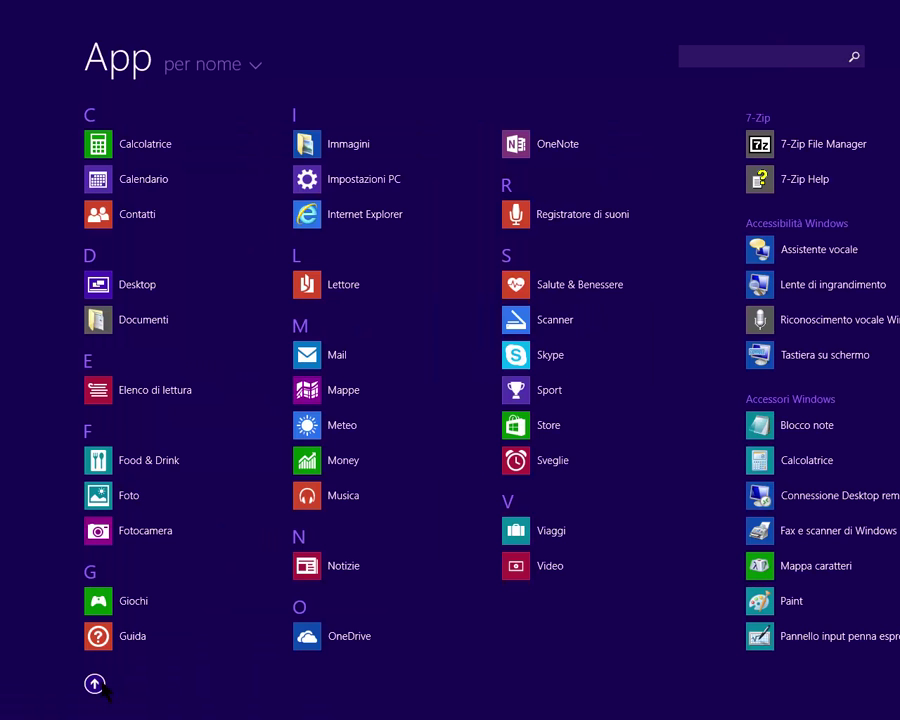
pyautogui.moveTo(127, 716); pyautogui.dragTo(562, 716)
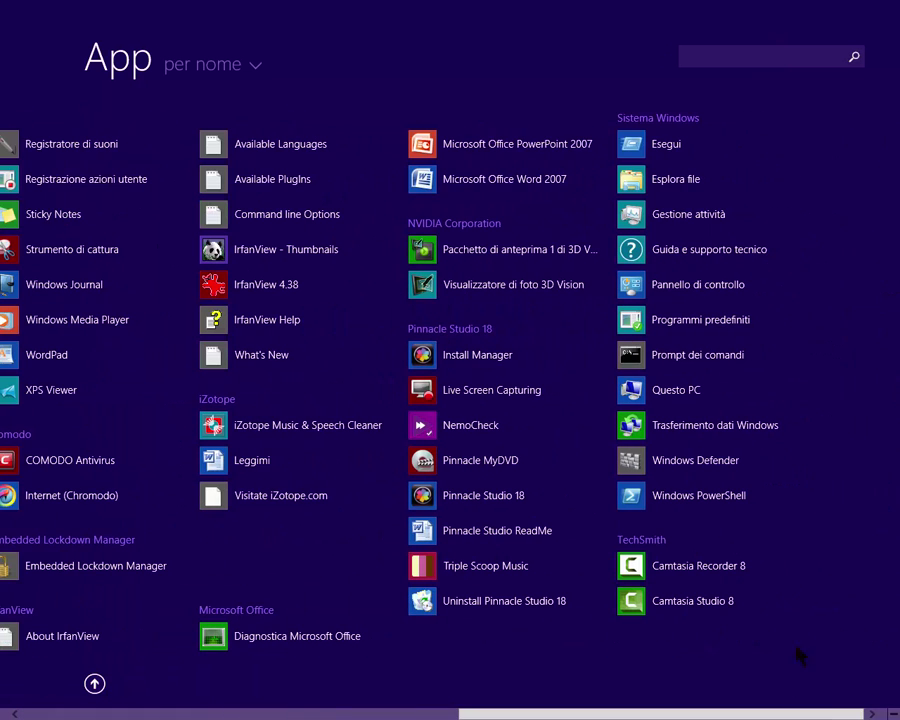
pyautogui.rightClick(686, 292)
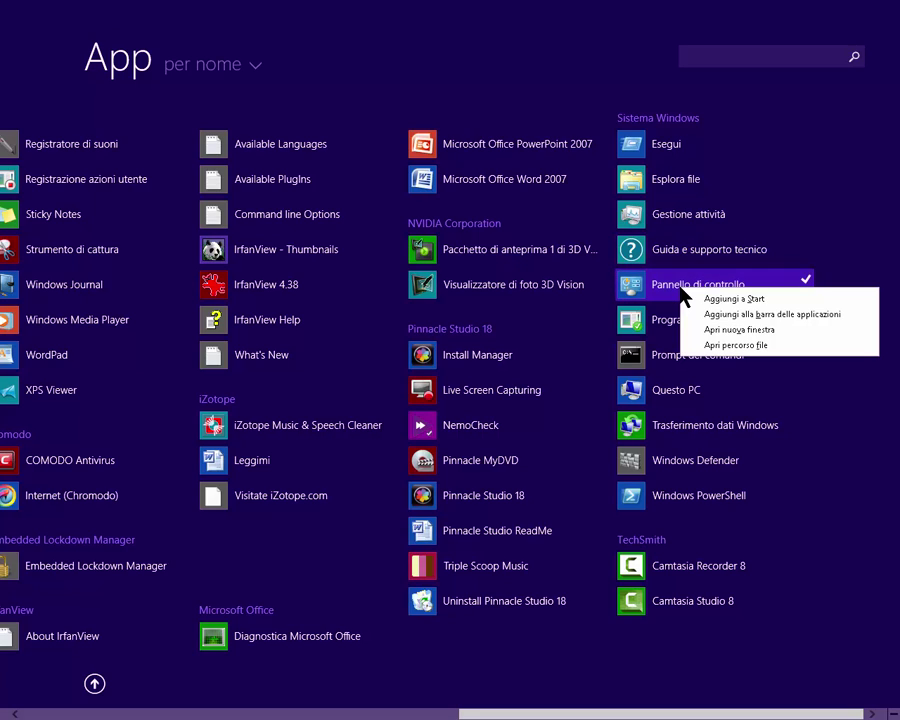
pyautogui.click(740, 299)
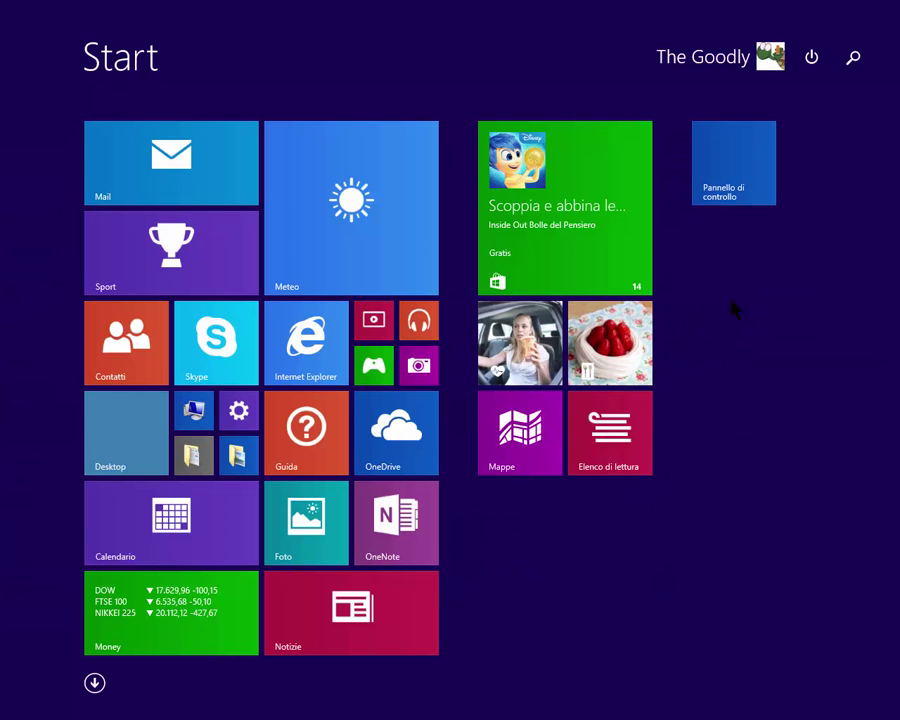
# Open Pannello di controllo from its Start tile and display its items as Icone grandi.
pyautogui.click(731, 163)
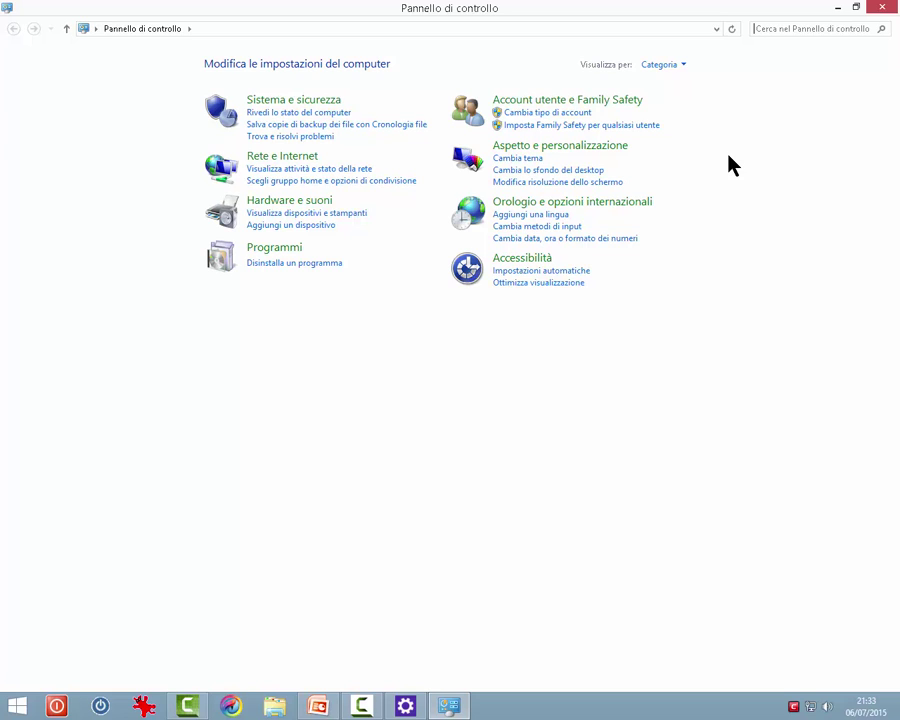
pyautogui.click(686, 67)
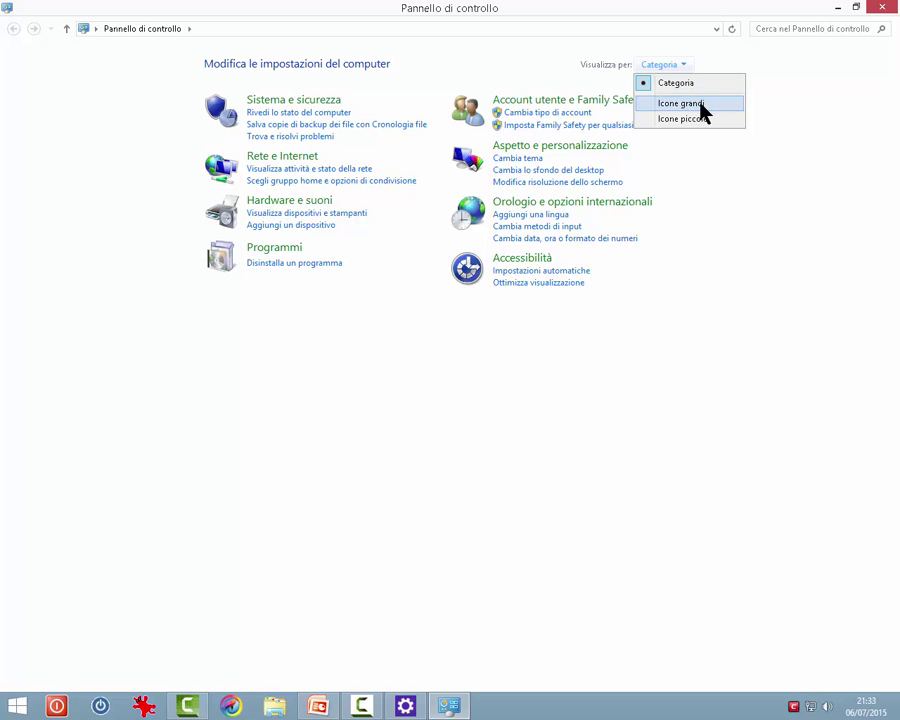
pyautogui.click(700, 108)
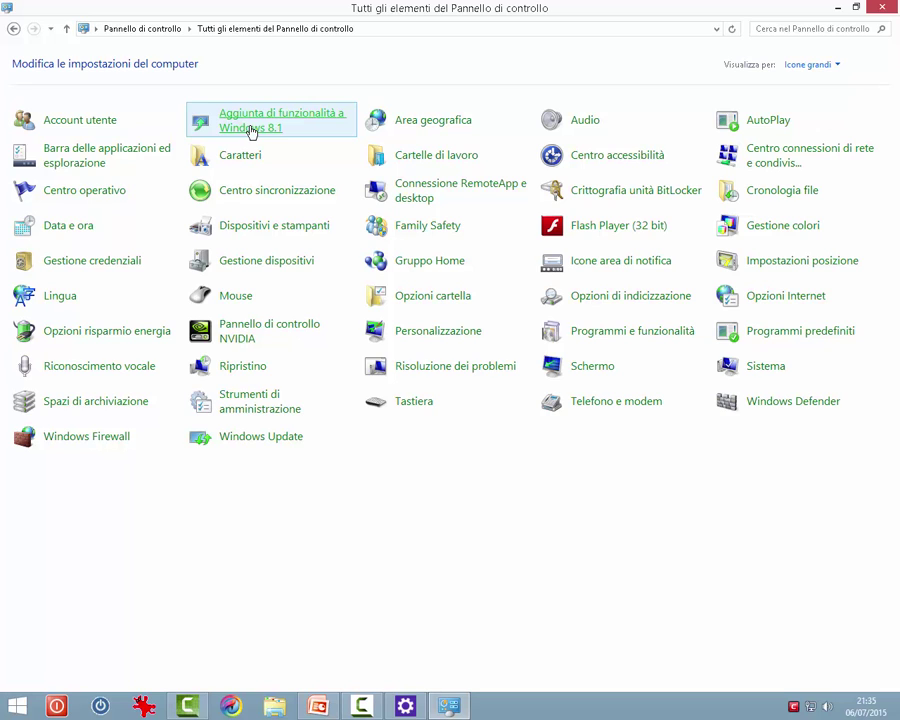
# Check Aggiunta di funzionalità a Windows 8.1 and close its window.
pyautogui.click(251, 132)
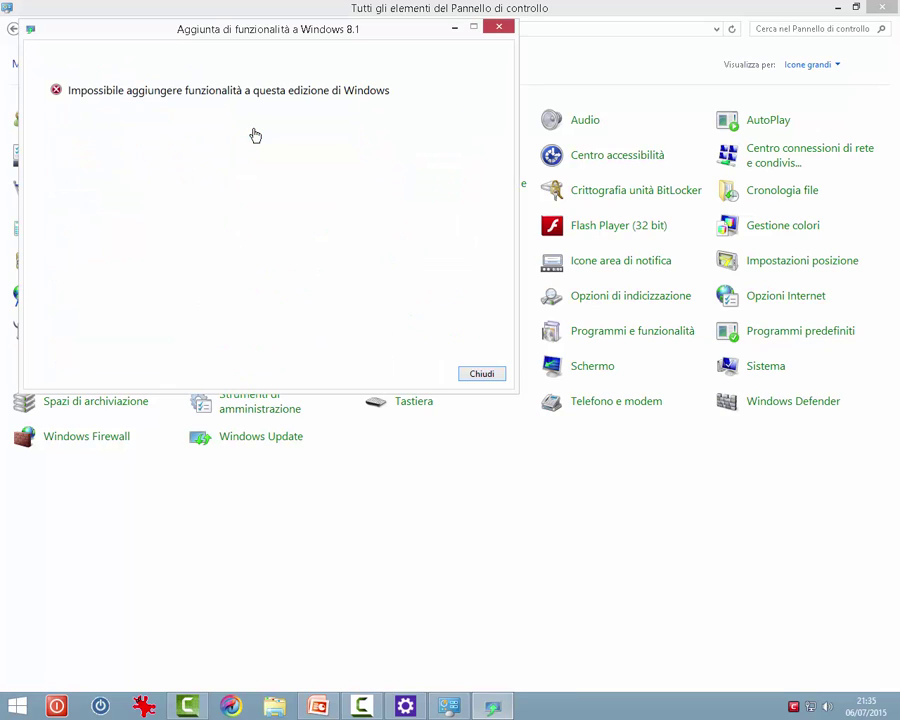
pyautogui.click(481, 374)
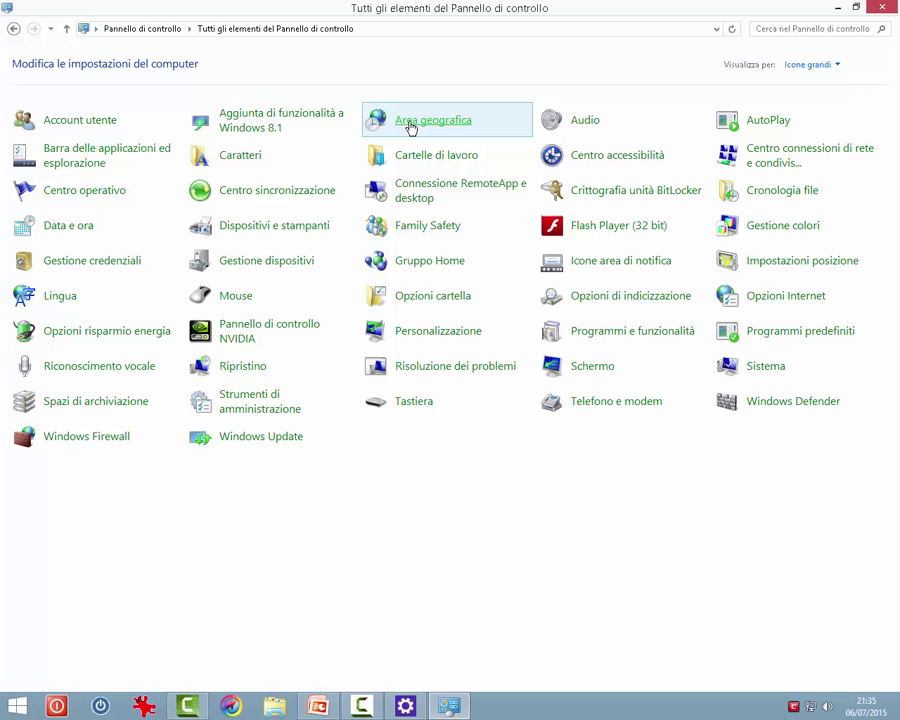
# Open Area geografica and examine the available Data breve and Data estesa formats without changing them.
pyautogui.click(410, 122)
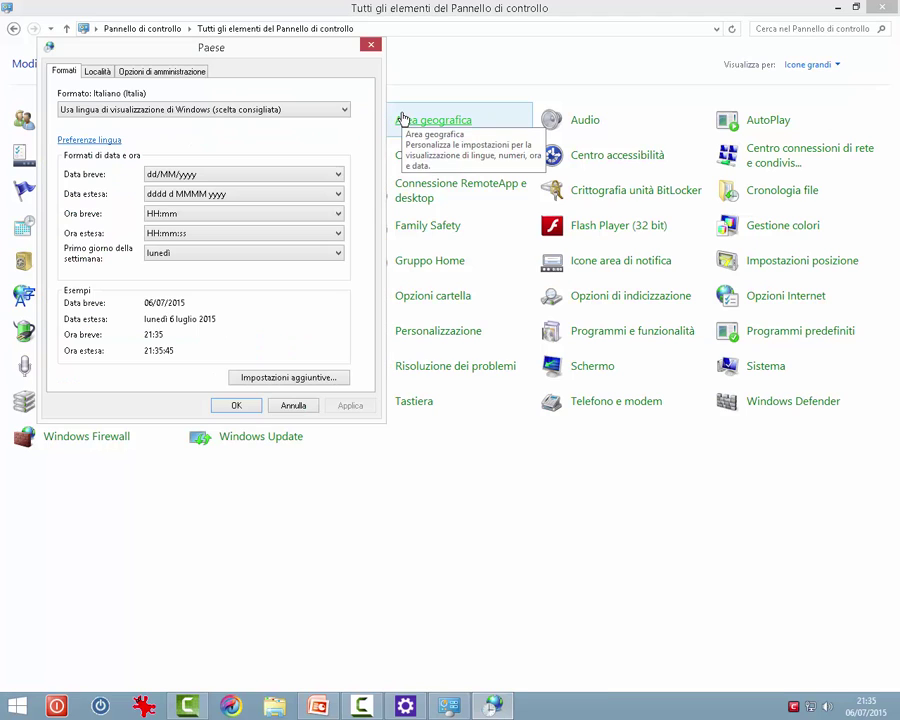
pyautogui.click(340, 178)
pyautogui.click(340, 178)
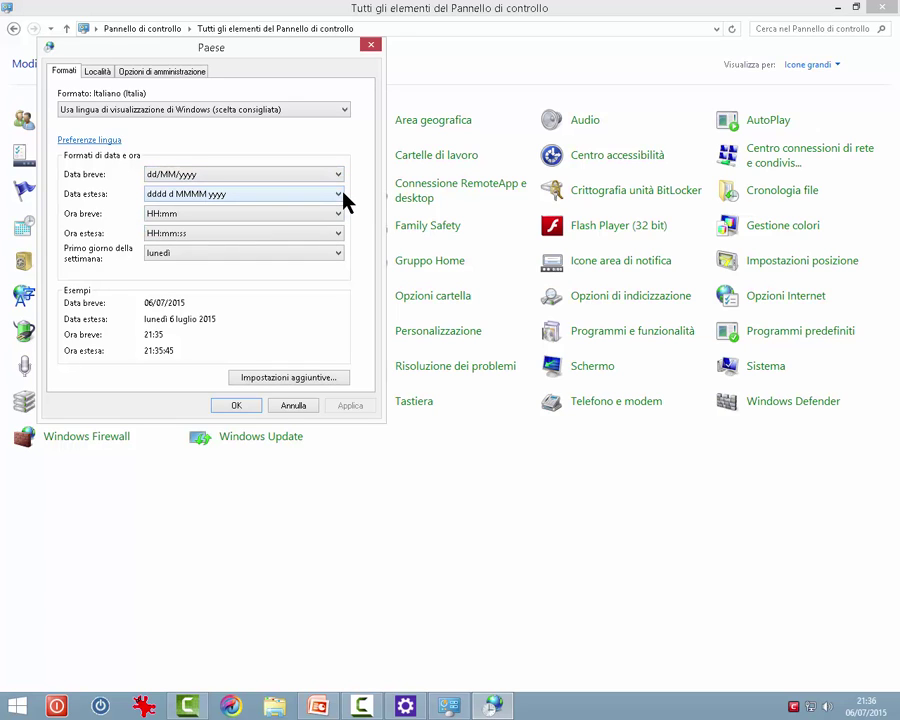
pyautogui.click(340, 195)
pyautogui.click(270, 203)
# Review the additional number, currency, time and date format settings, and leave the regional settings without saving changes.
pyautogui.click(258, 380)
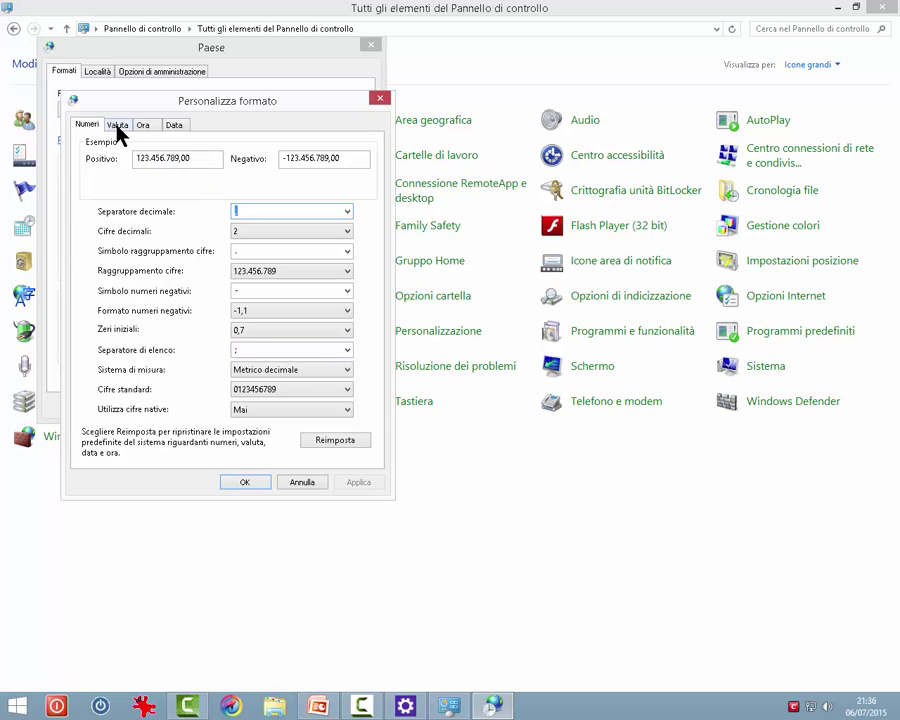
pyautogui.click(119, 128)
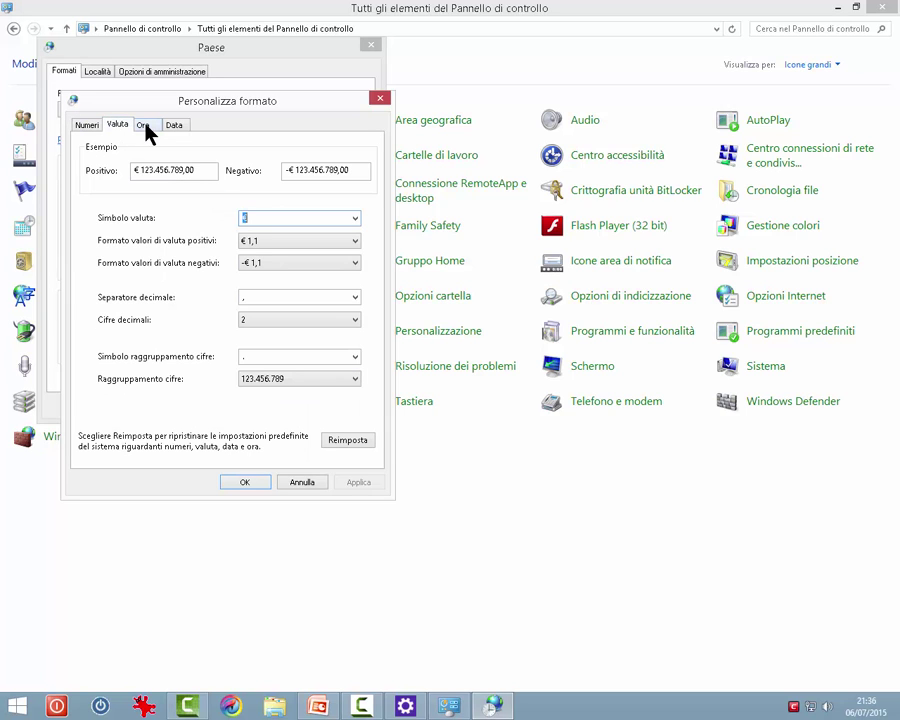
pyautogui.click(146, 128)
pyautogui.click(175, 128)
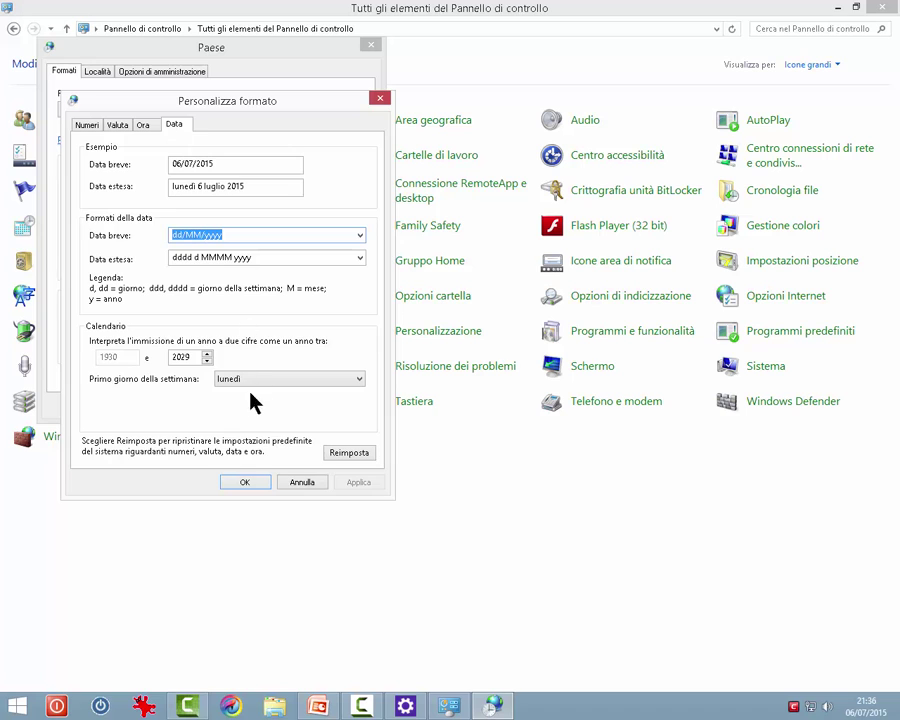
pyautogui.click(294, 481)
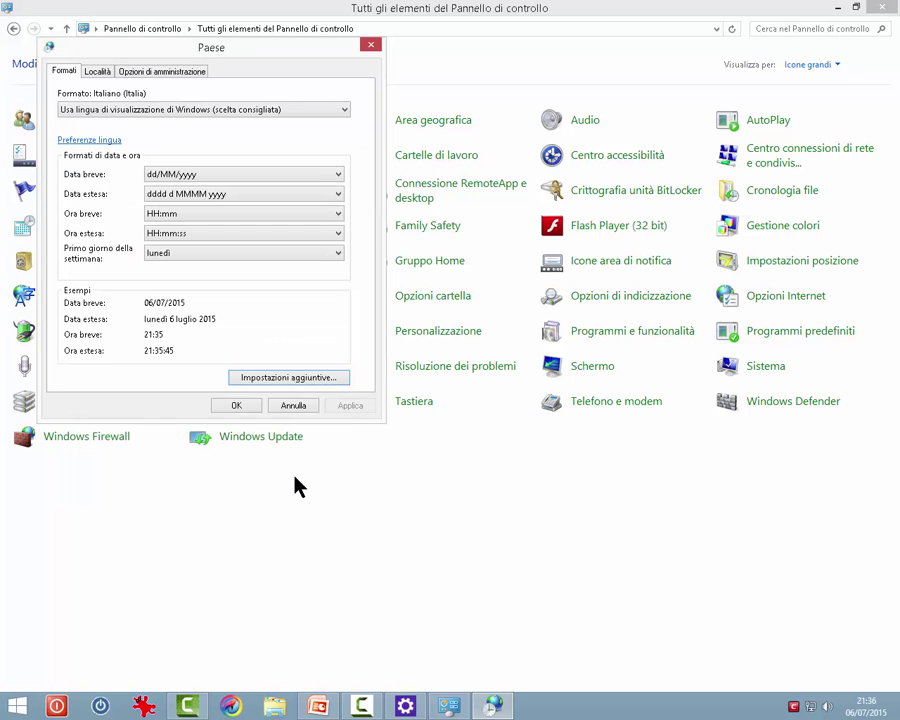
pyautogui.click(289, 406)
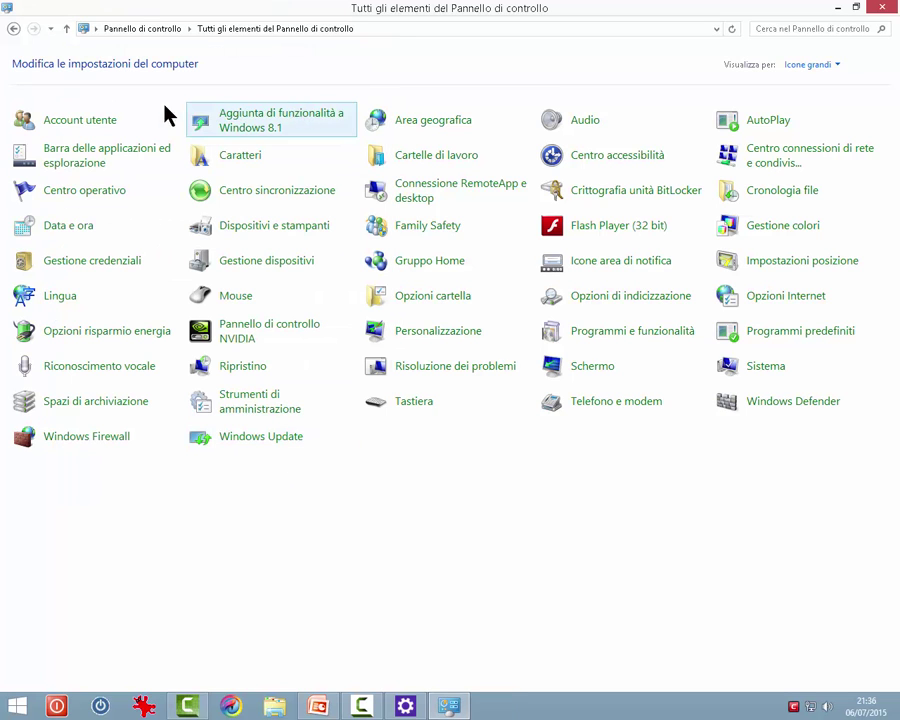
# Examine the Cartelle di lavoro setup pages for the work e-mail and the URL, and return to all Pannello di controllo items.
pyautogui.click(437, 157)
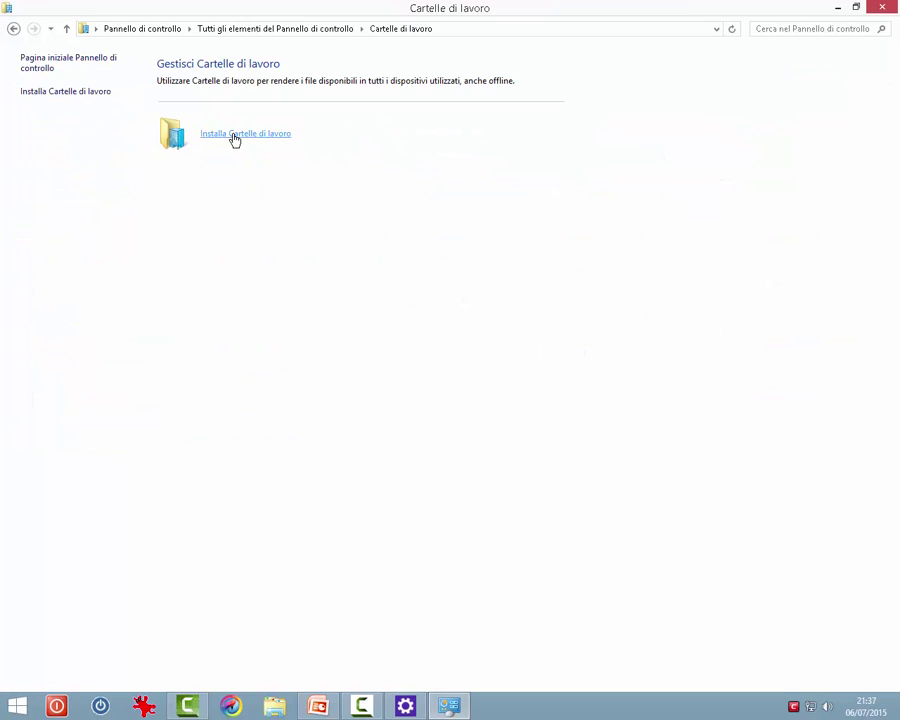
pyautogui.click(234, 139)
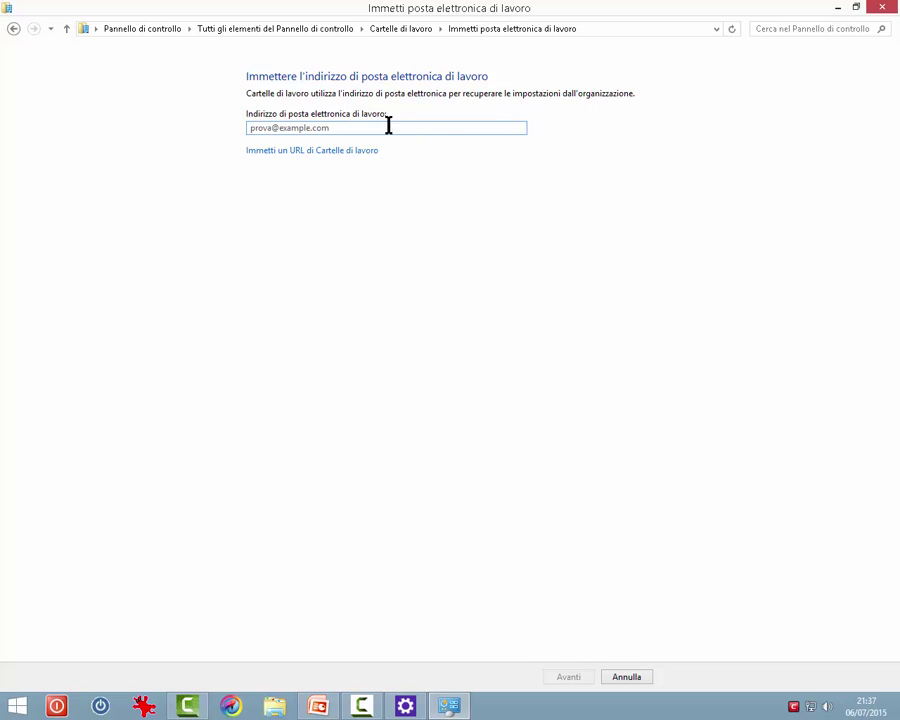
pyautogui.click(291, 153)
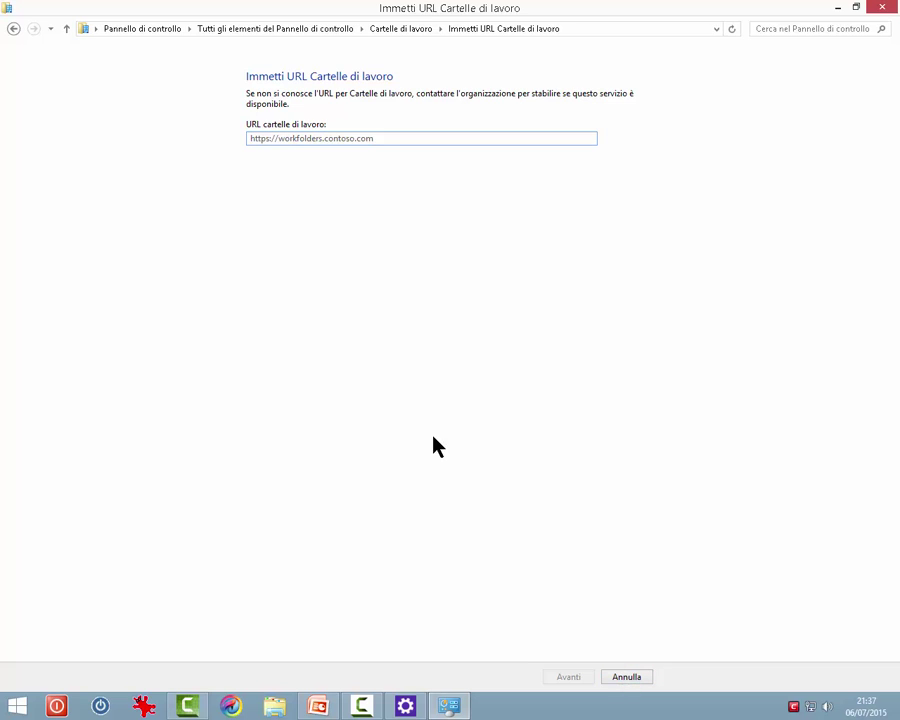
pyautogui.click(14, 29)
pyautogui.click(14, 29)
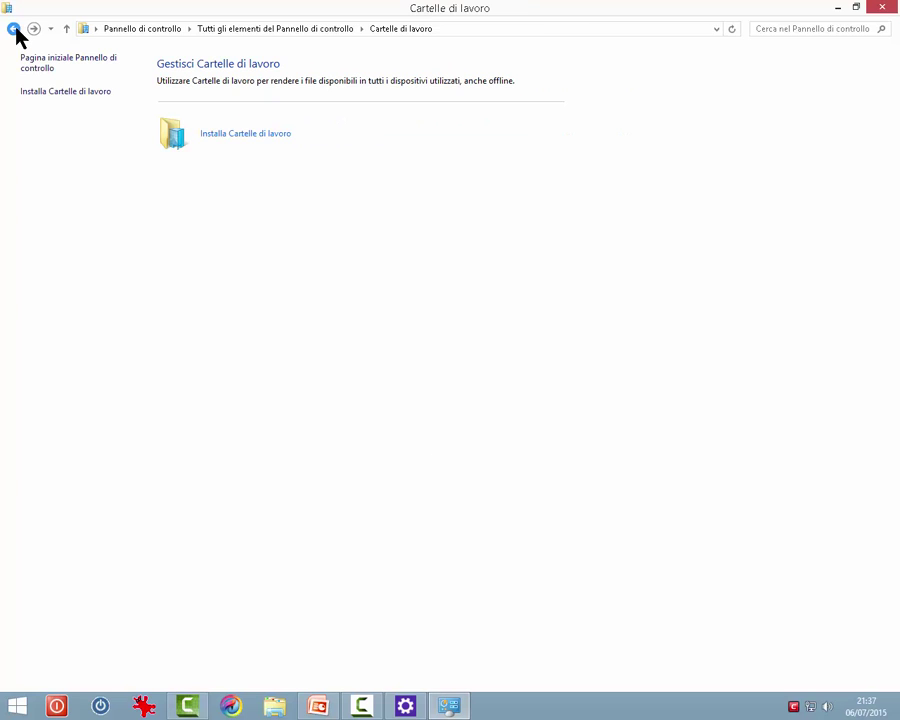
pyautogui.click(14, 29)
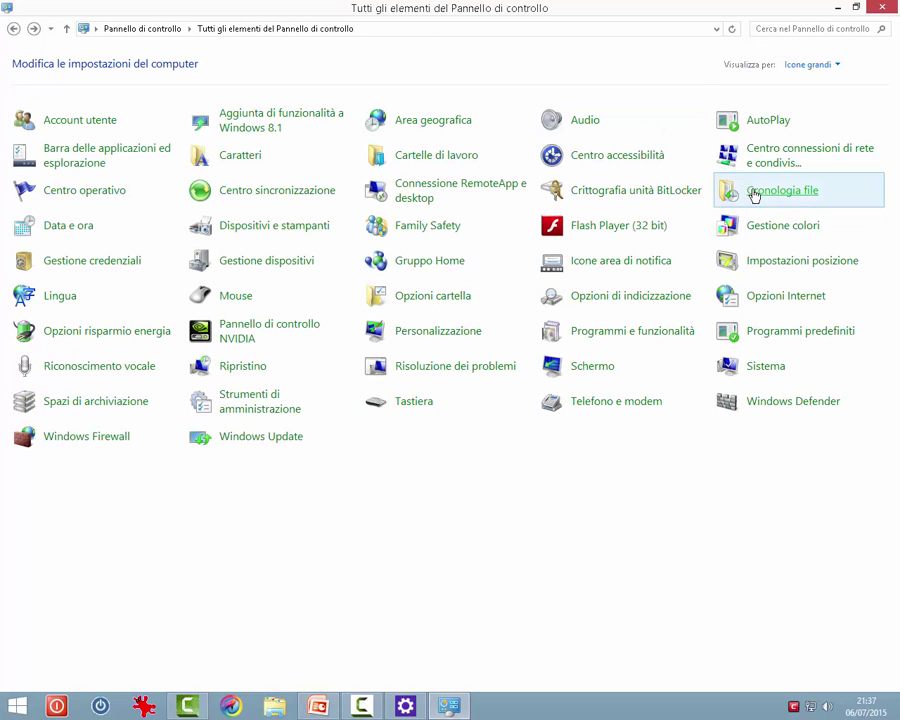
# Open Cronologia file, inspect its drive selection and Escludi cartelle pages, and return to the Cronologia file page.
pyautogui.click(754, 194)
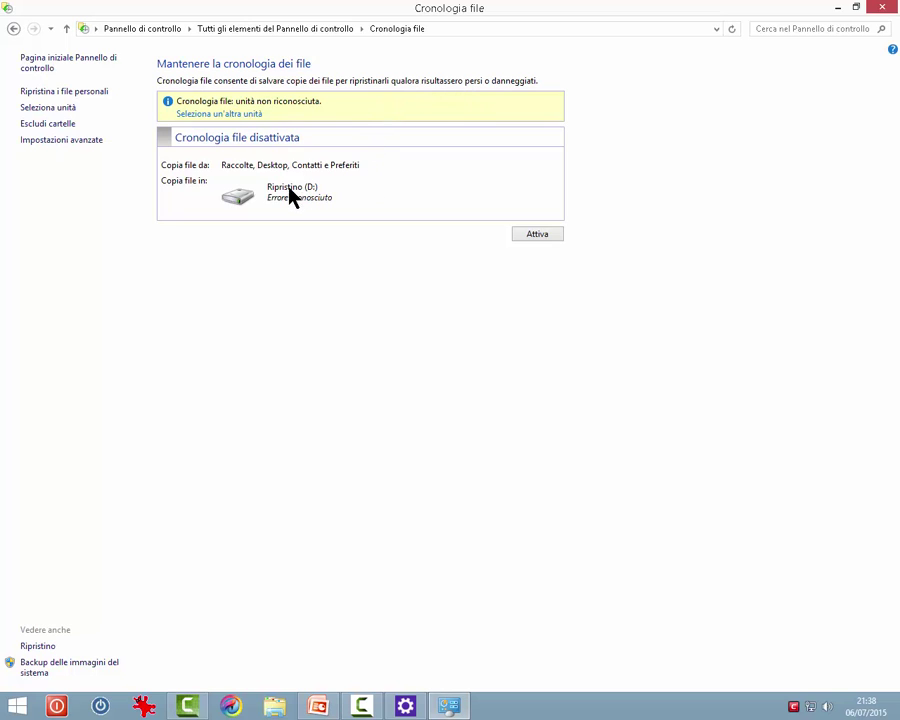
pyautogui.click(224, 115)
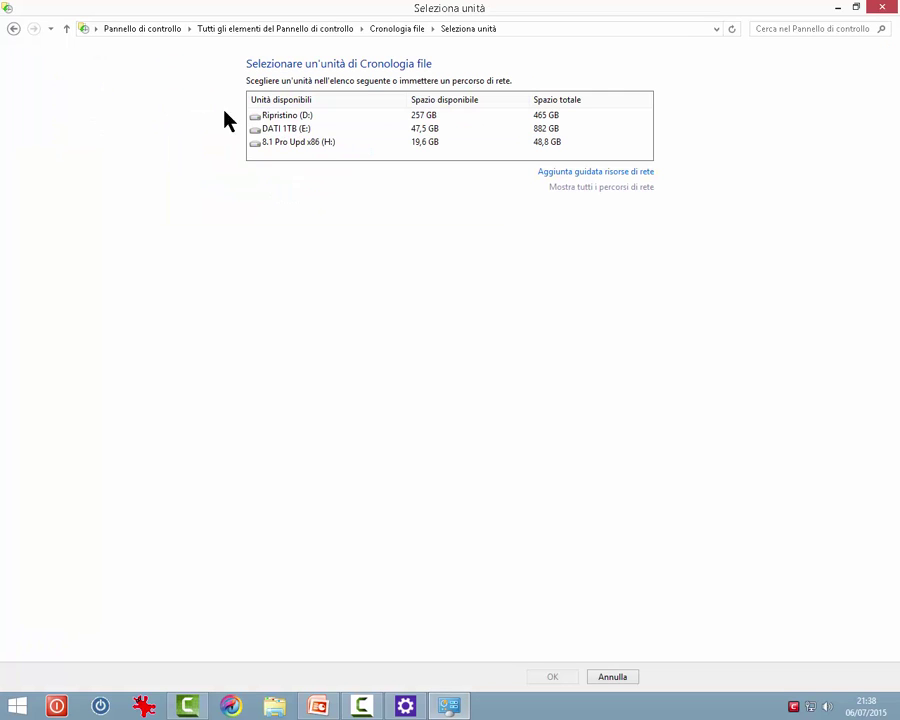
pyautogui.click(13, 29)
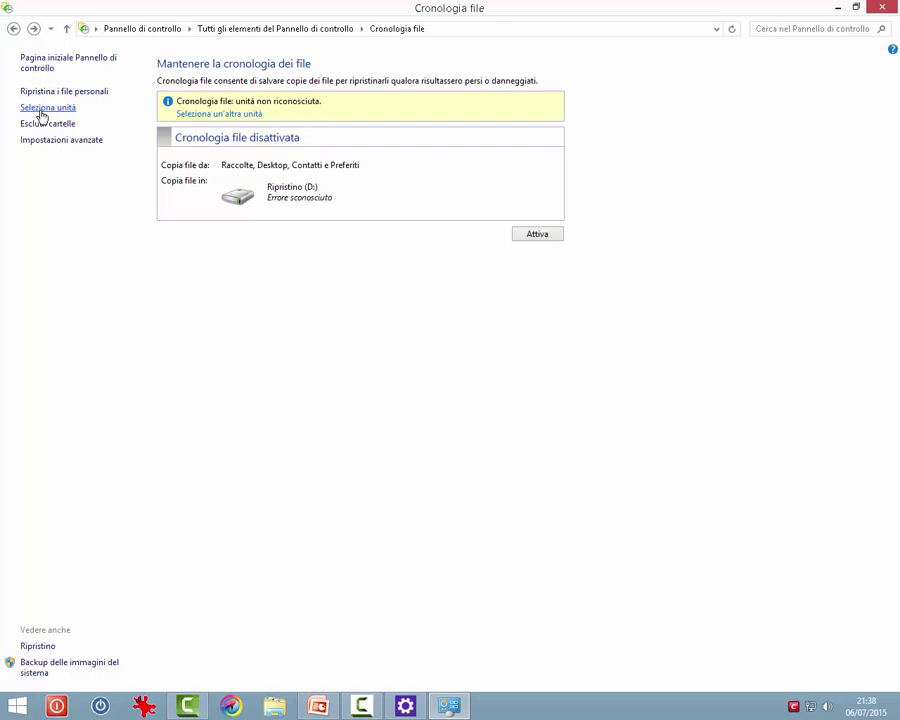
pyautogui.click(44, 108)
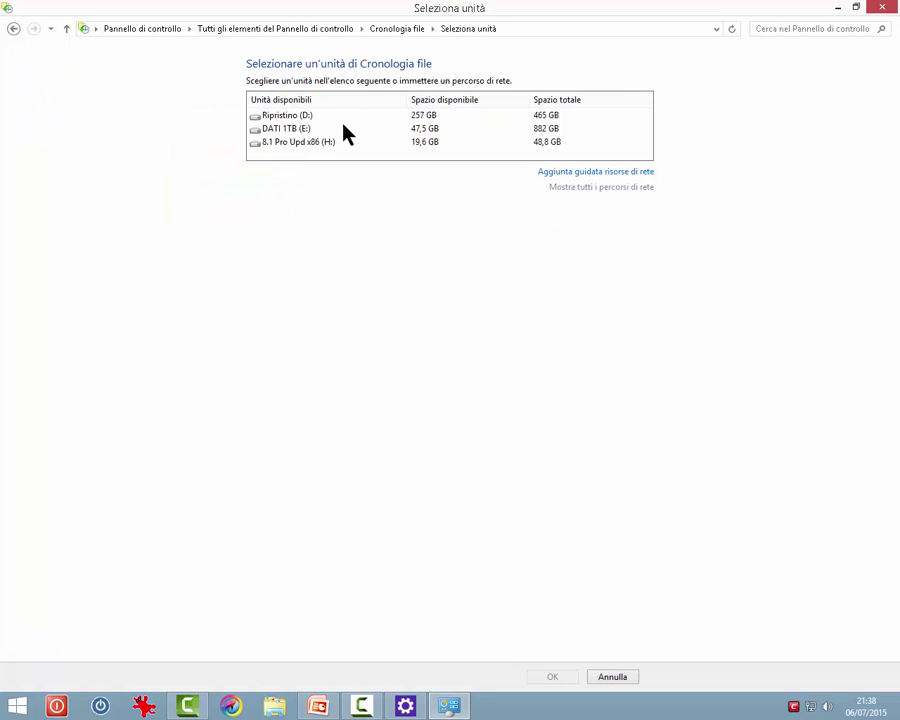
pyautogui.click(13, 28)
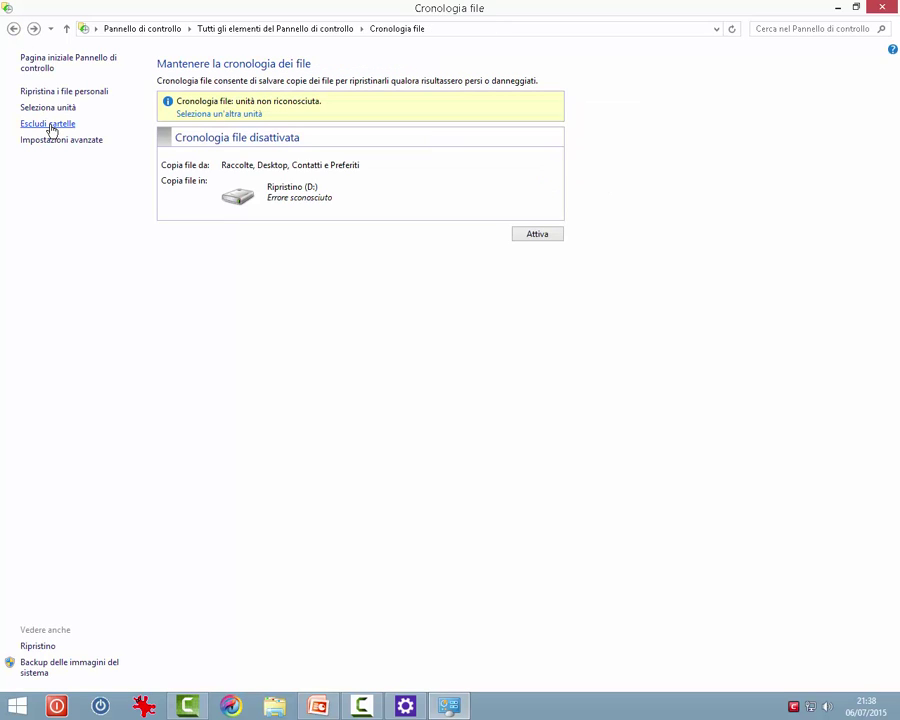
pyautogui.click(50, 125)
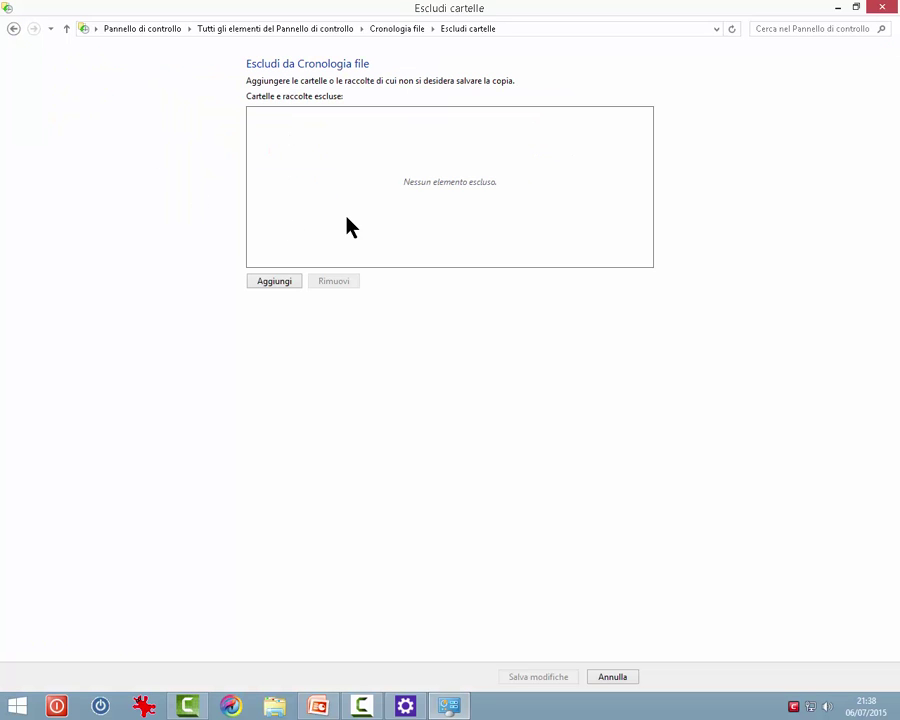
pyautogui.click(14, 30)
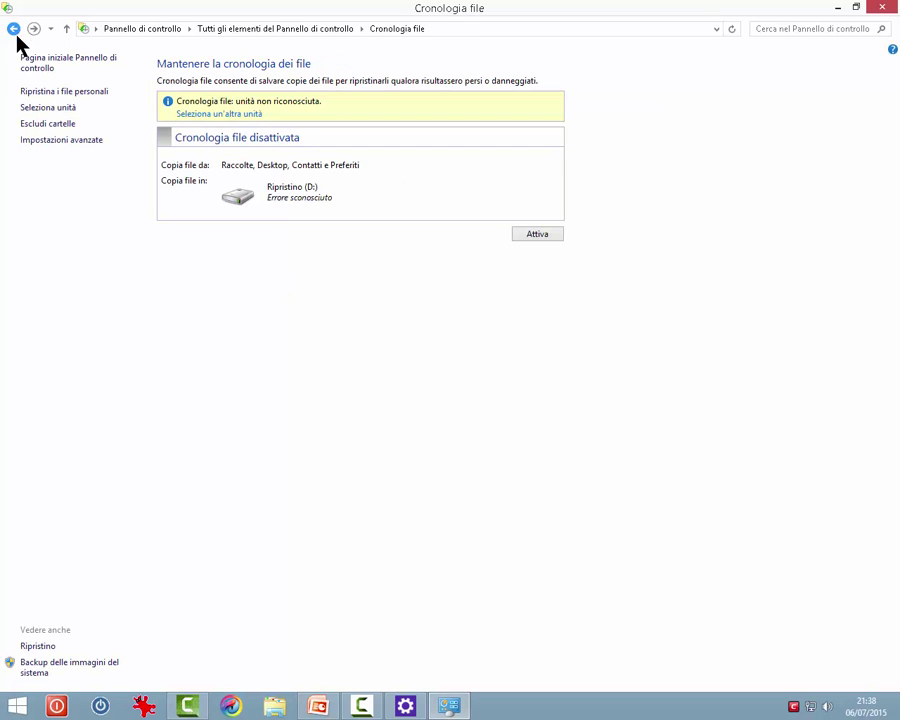
# Examine the copy frequency, offline cache size and version retention options in Cronologia file's Impostazioni avanzate, and return to all Pannello di controllo items.
pyautogui.click(52, 141)
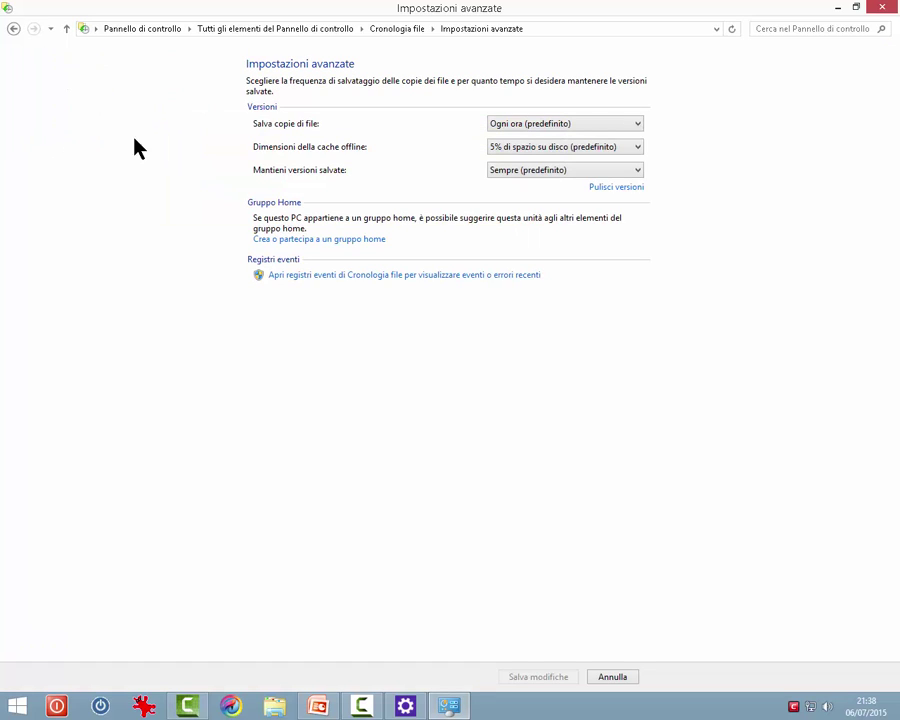
pyautogui.click(637, 126)
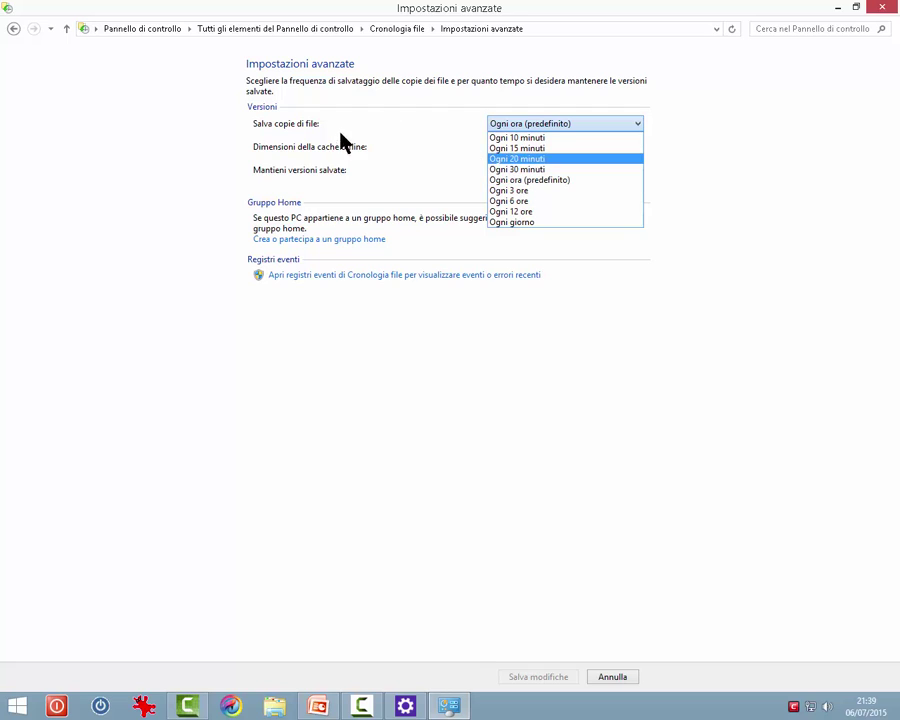
pyautogui.click(383, 173)
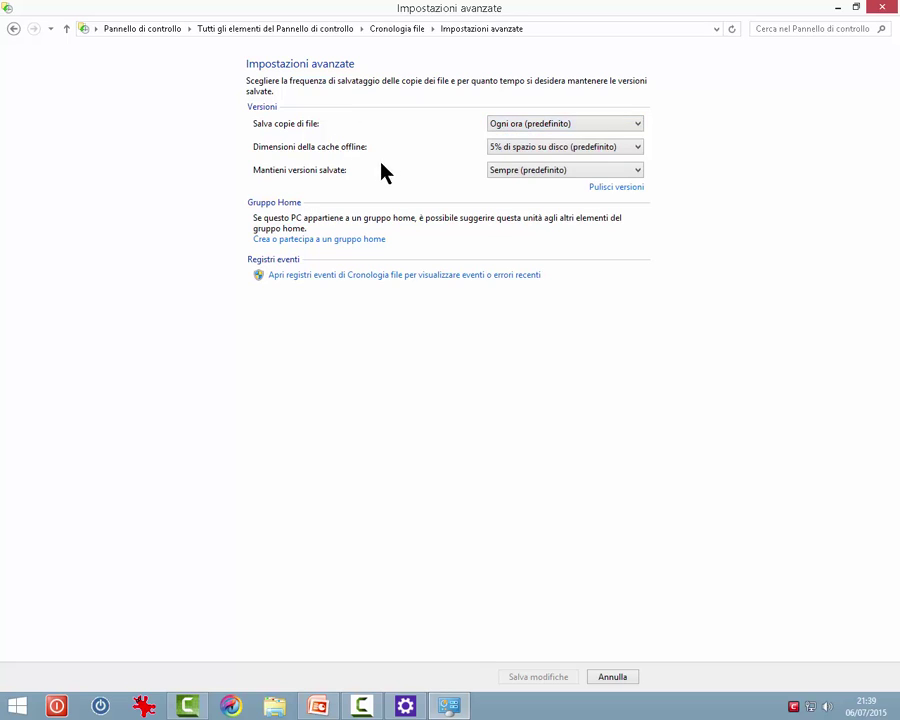
pyautogui.click(640, 157)
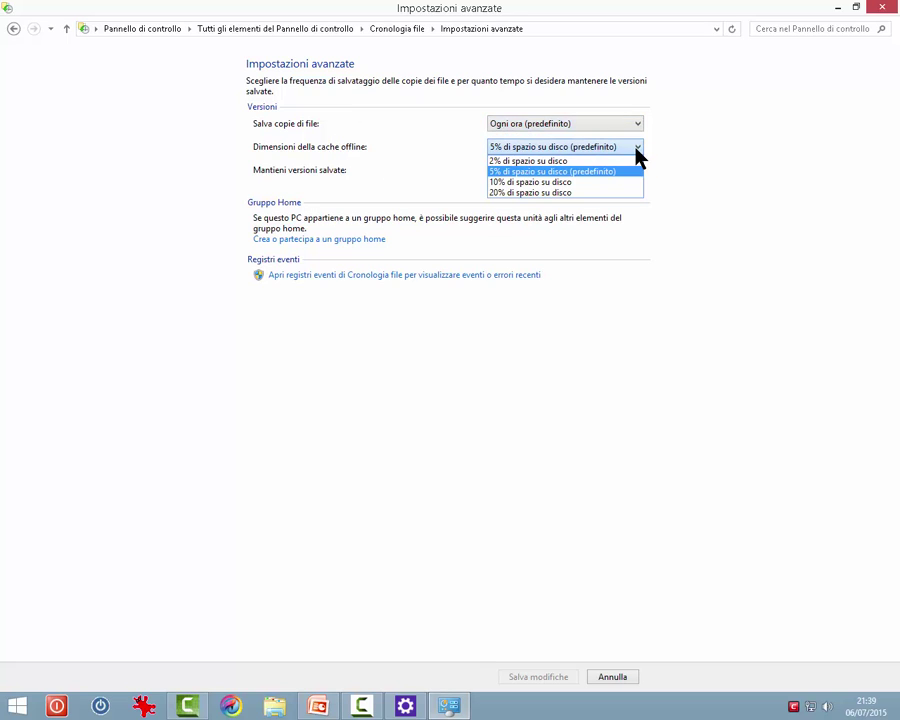
pyautogui.click(638, 156)
pyautogui.click(638, 172)
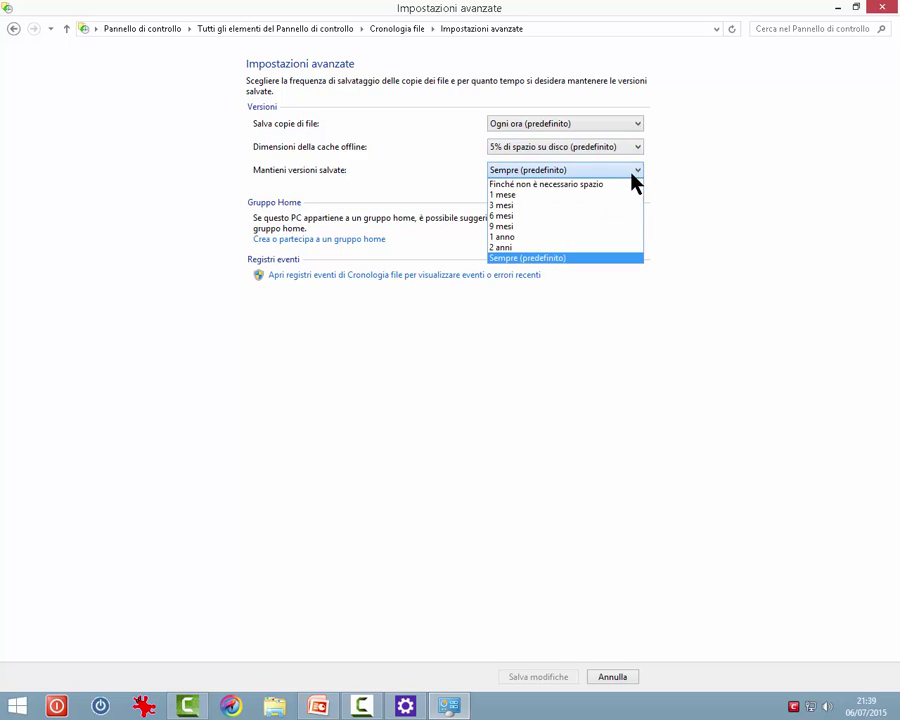
pyautogui.click(273, 181)
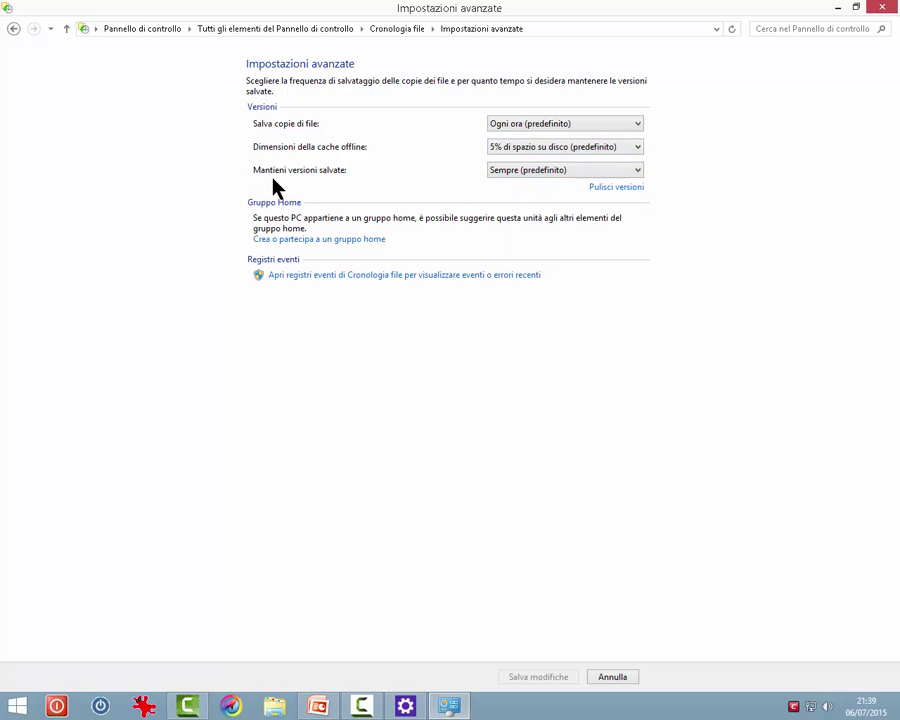
pyautogui.click(13, 29)
pyautogui.click(13, 29)
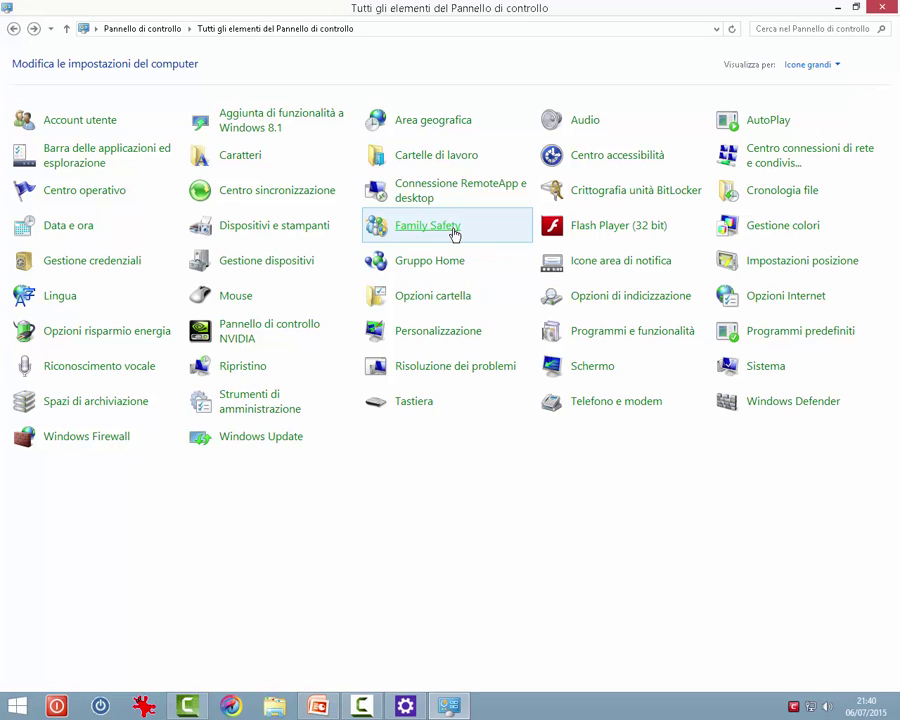
# Inspect the Family Safety page with its Account link and the Impostazioni posizione page, returning to all Pannello di controllo items.
pyautogui.click(428, 226)
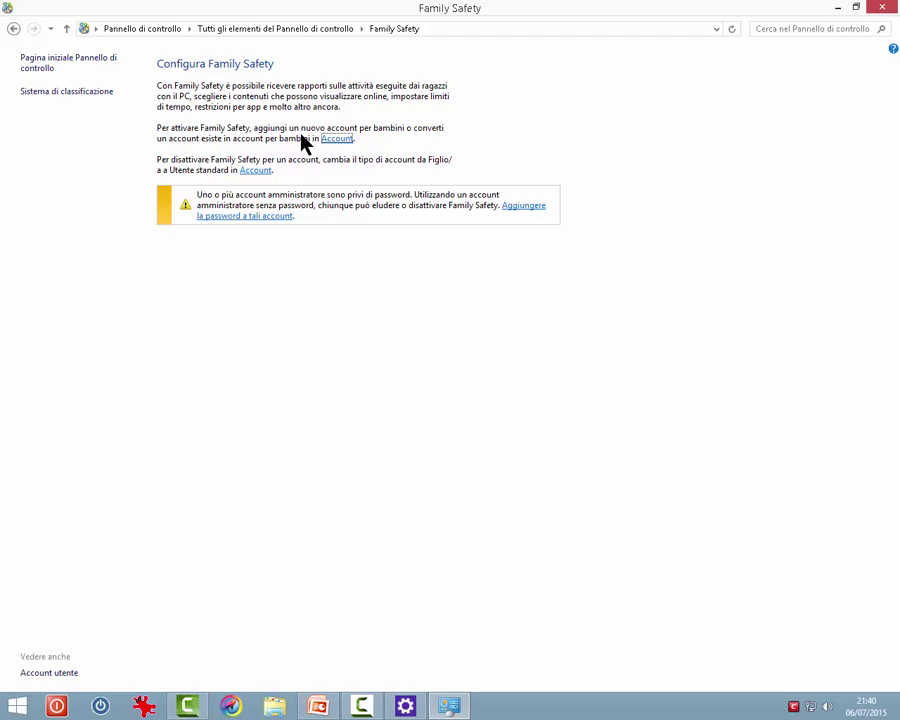
pyautogui.click(338, 140)
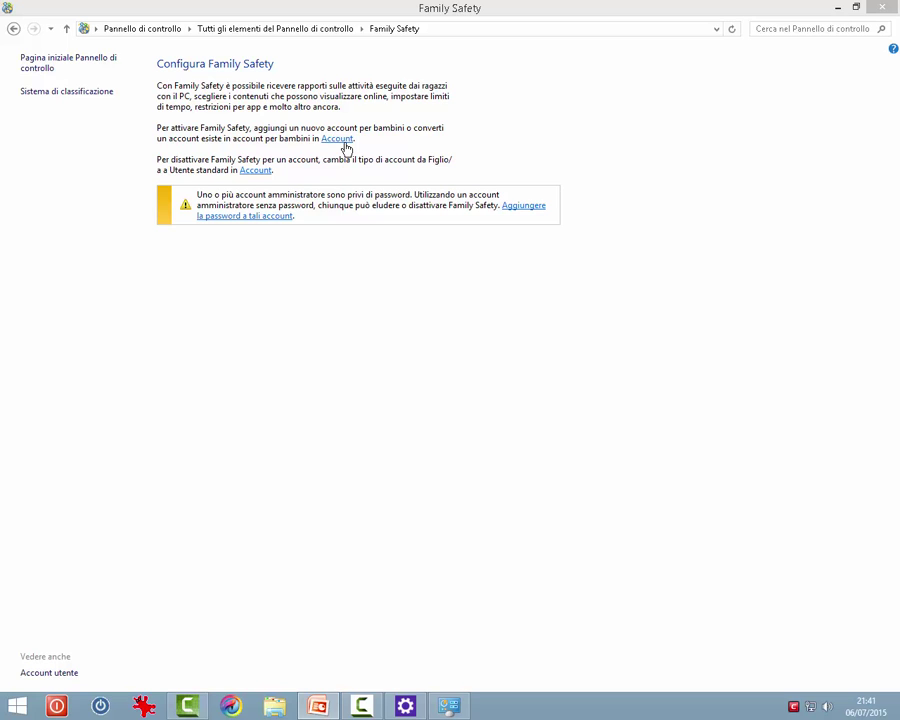
pyautogui.click(13, 30)
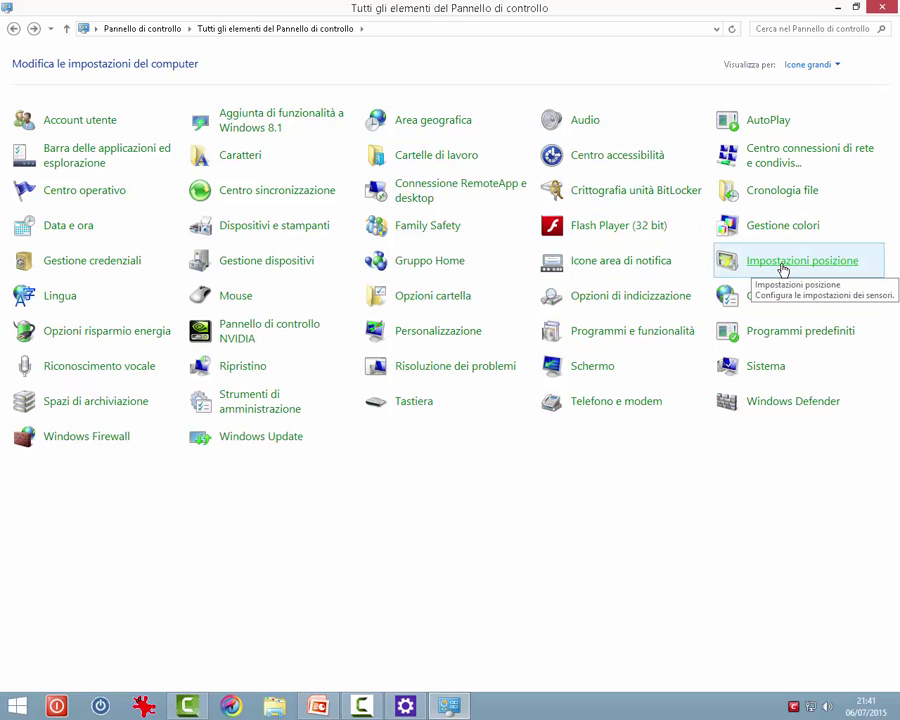
pyautogui.click(783, 262)
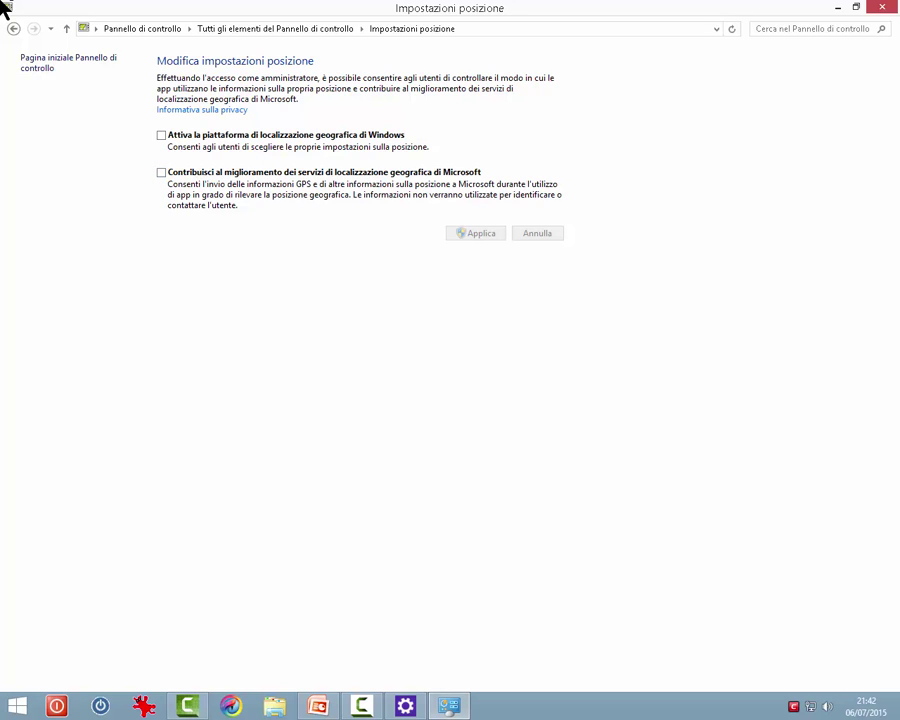
pyautogui.click(12, 29)
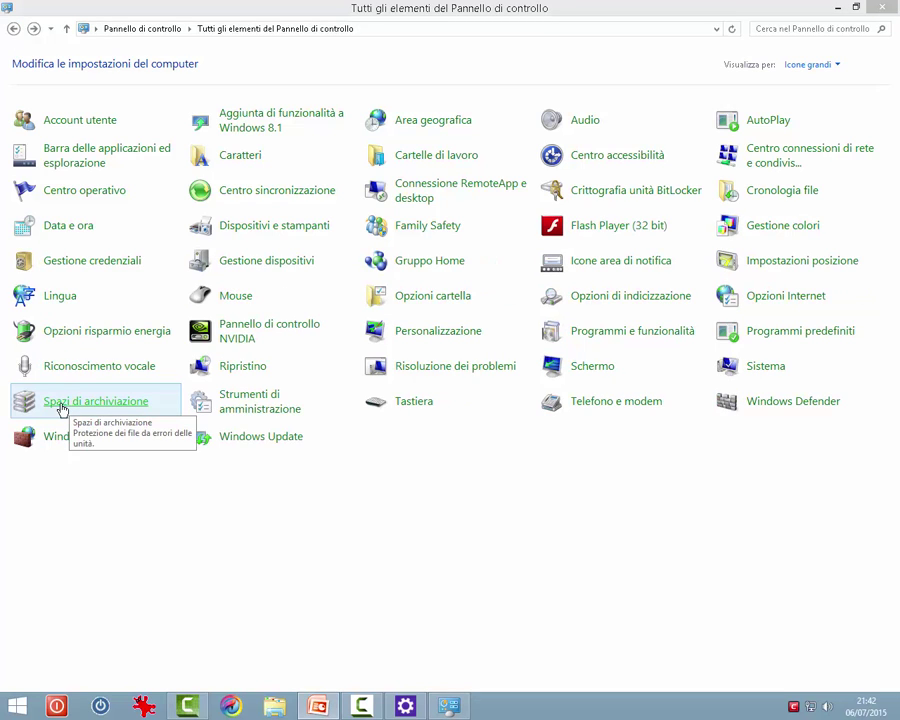
# Open Spazi di archiviazione, start creating a new pool and storage space, and select the 465 GB drive Disco 1.
pyautogui.click(61, 405)
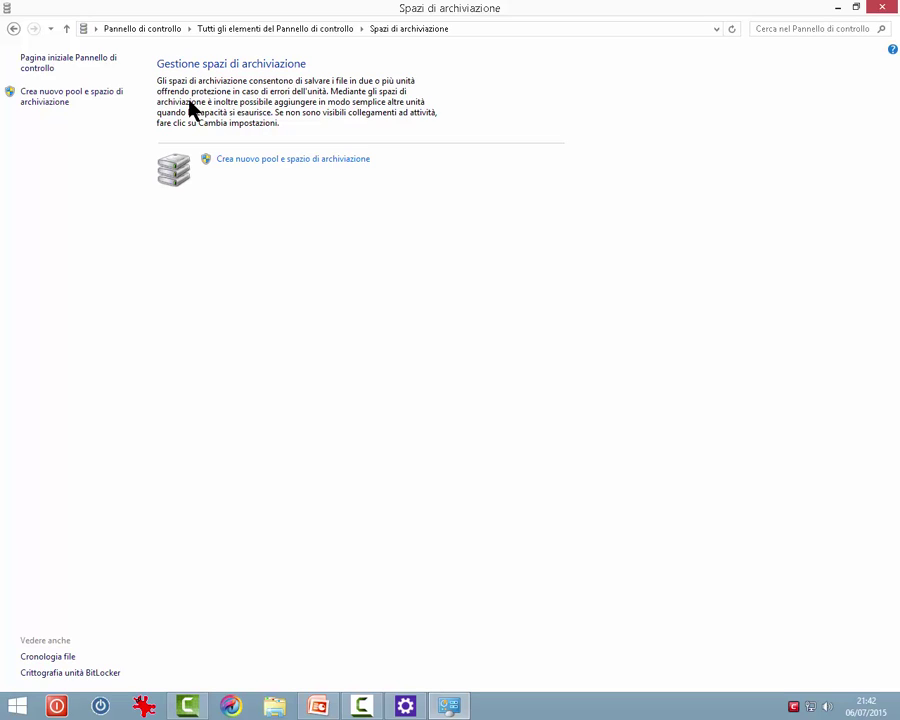
pyautogui.click(257, 161)
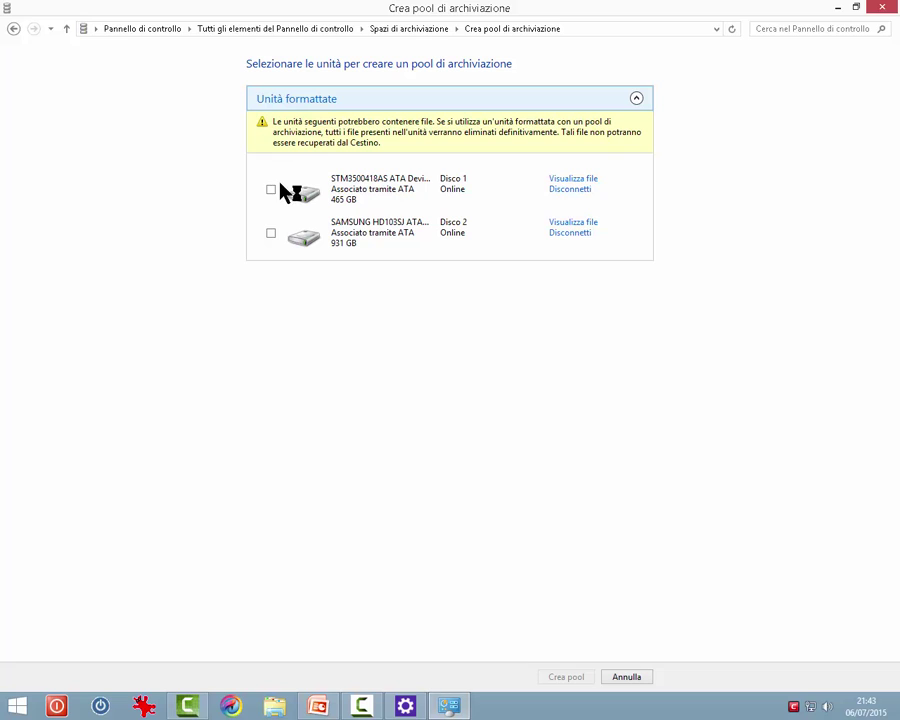
pyautogui.click(270, 189)
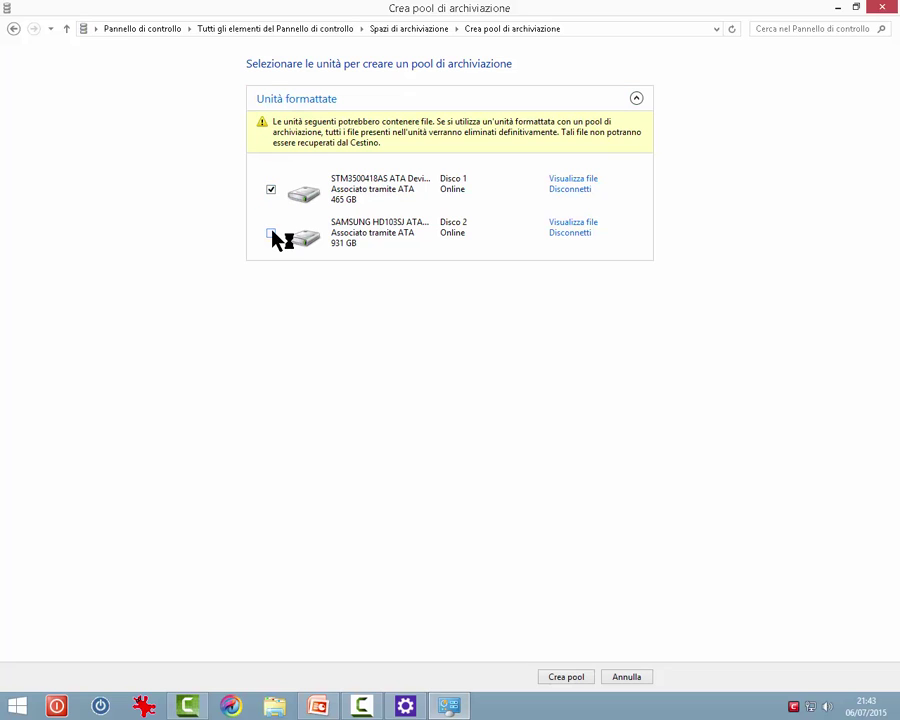